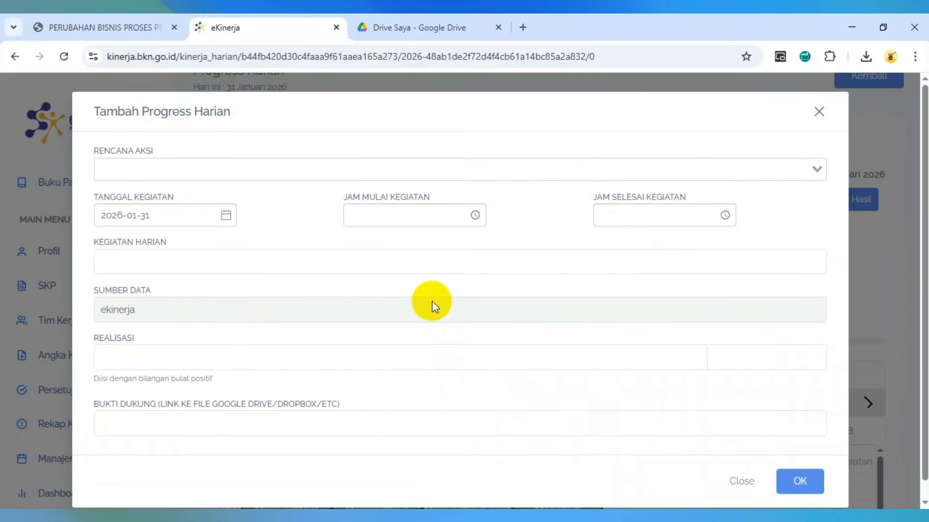
- Review the entry fields (date 2026-01-31, source ekinerja) and show the RENCANA AKSI plans
click(245, 357)
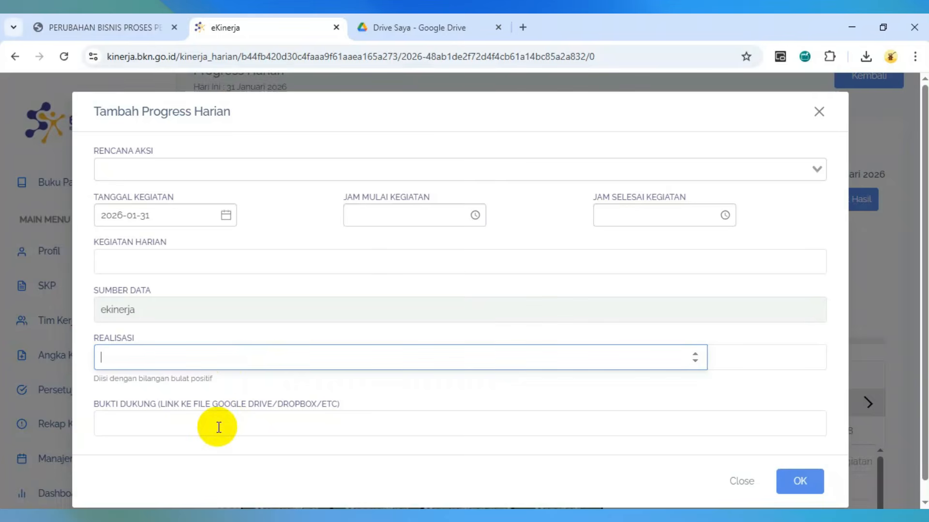
click(218, 427)
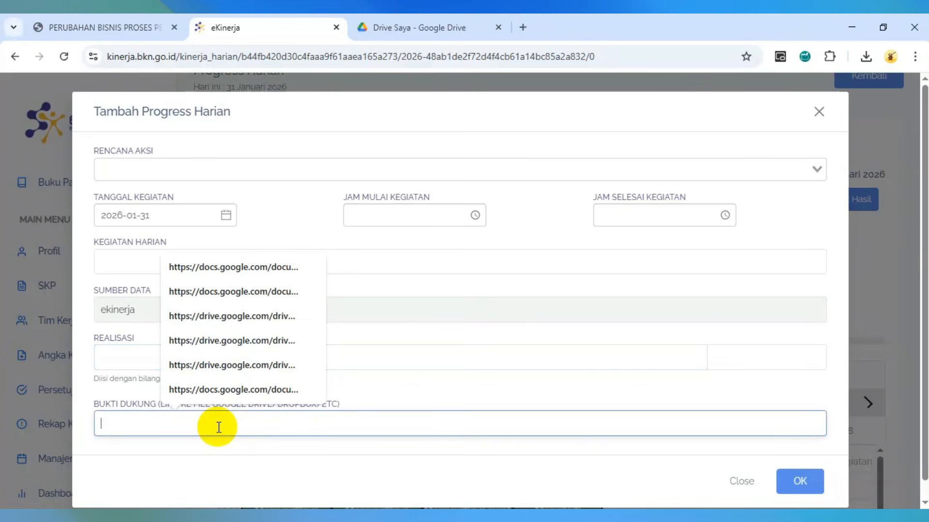
click(400, 391)
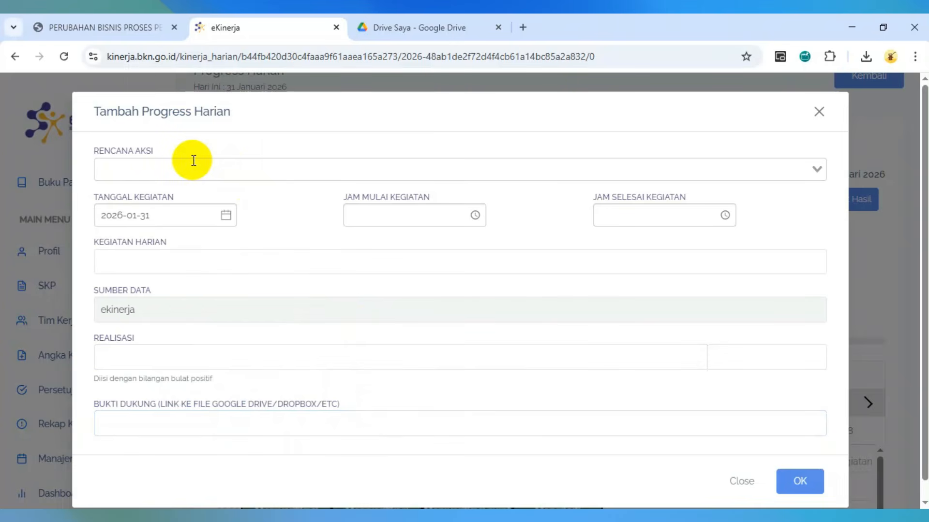
click(177, 207)
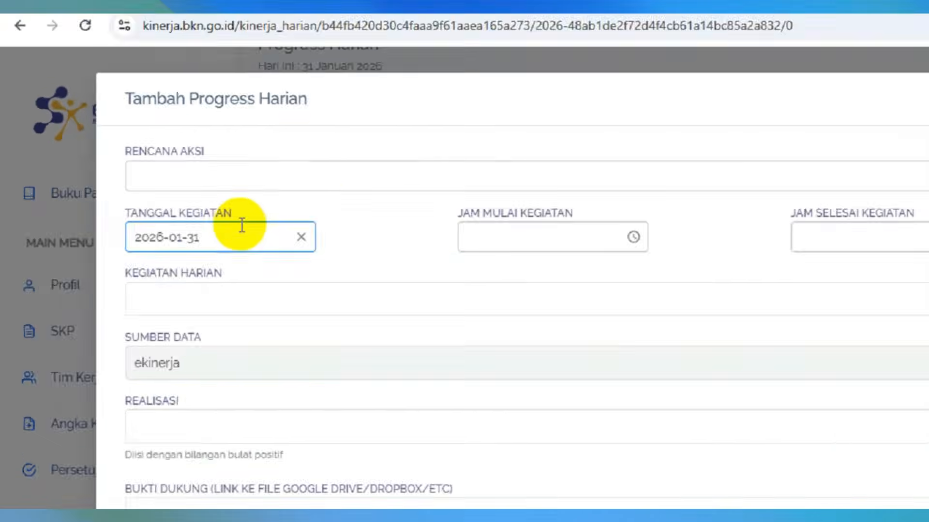
click(697, 289)
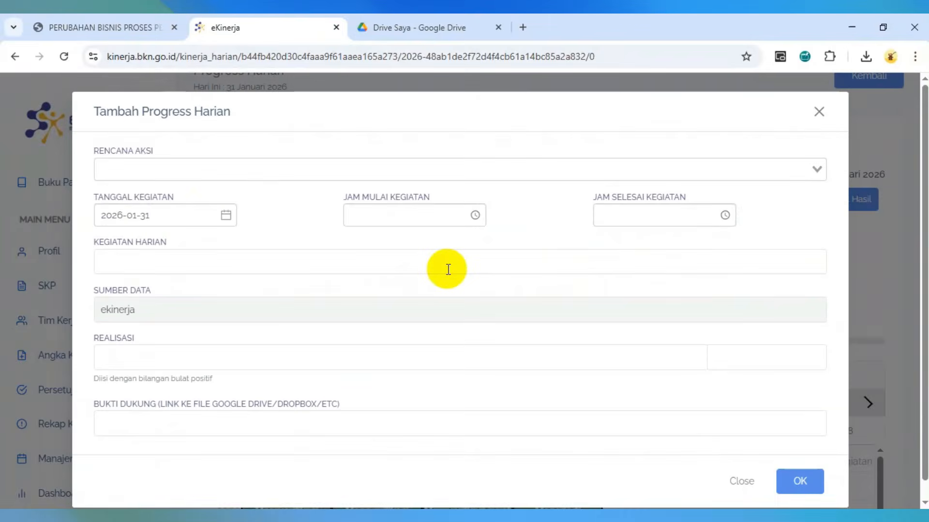
click(448, 267)
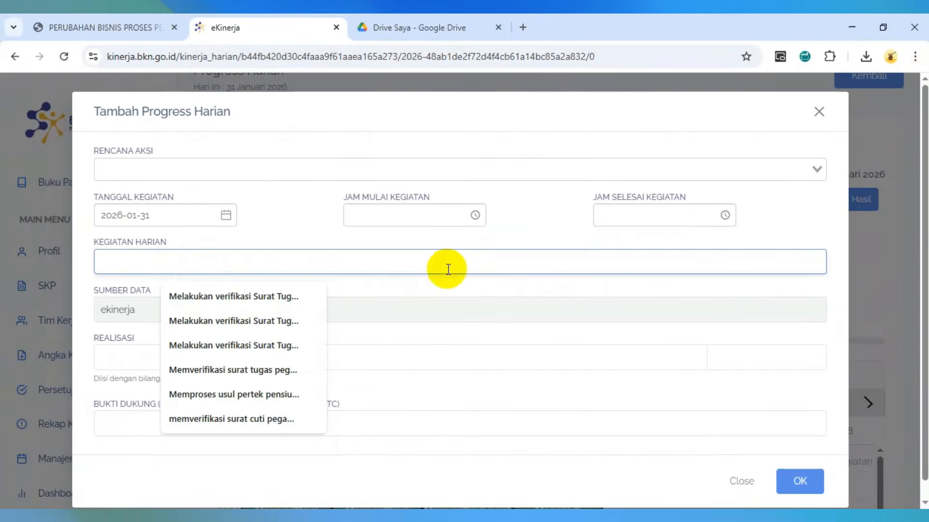
click(481, 238)
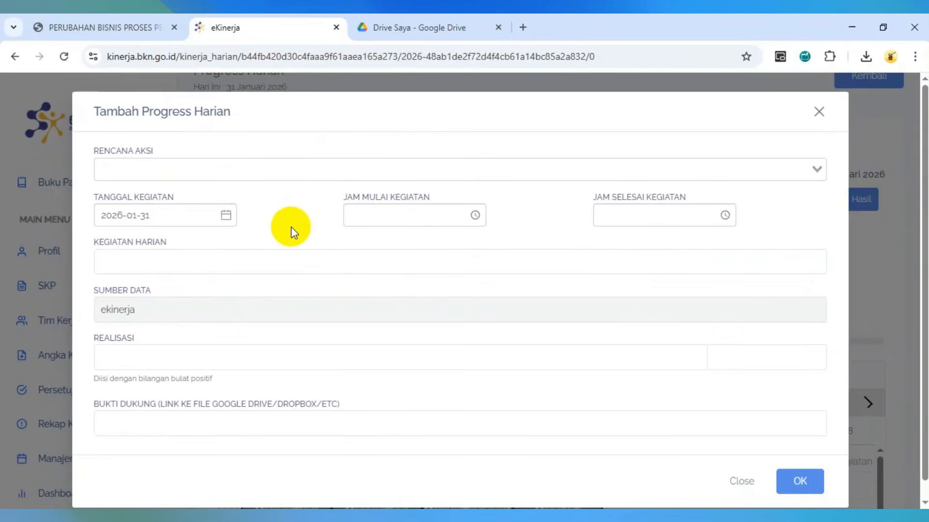
click(314, 165)
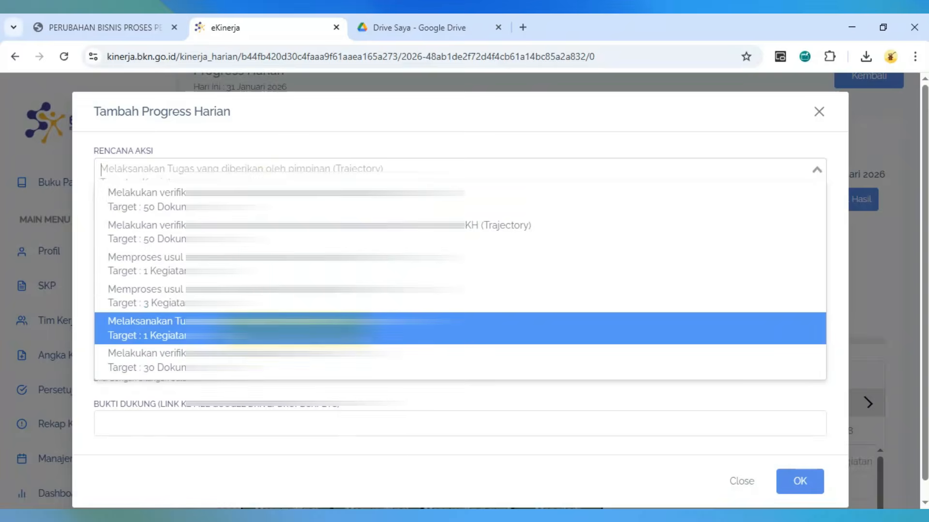
- Choose the 'Melaksanakan Tugas yang diberikan oleh pimpinan' plan and set the time to 09:00–12:00
click(293, 328)
click(434, 227)
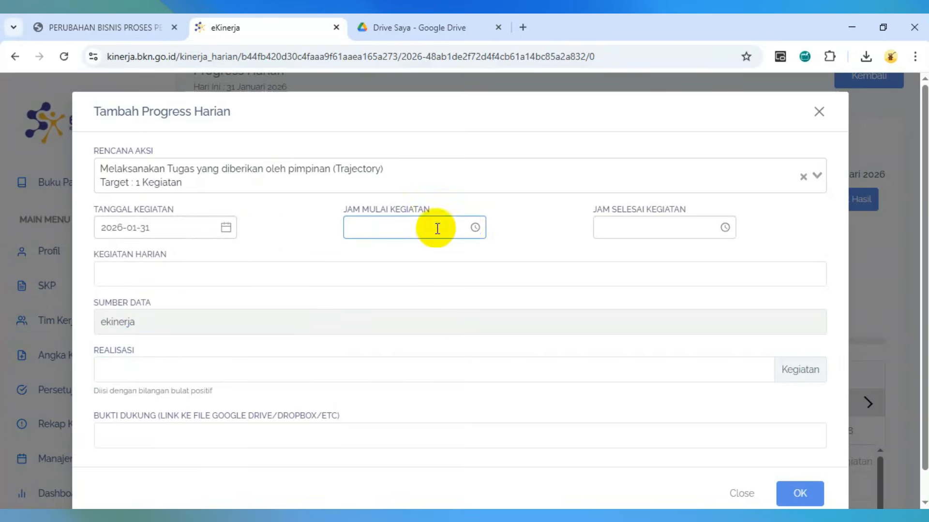
click(475, 228)
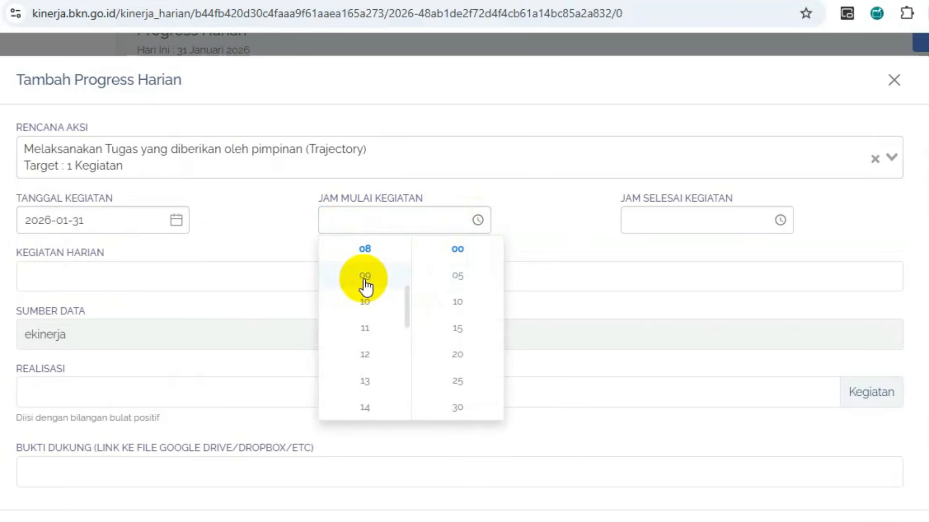
click(365, 278)
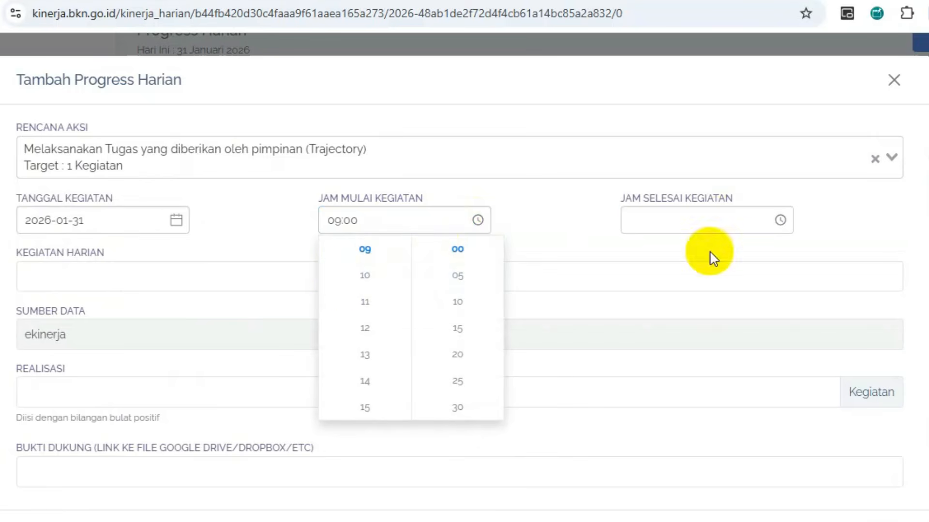
click(780, 220)
click(655, 274)
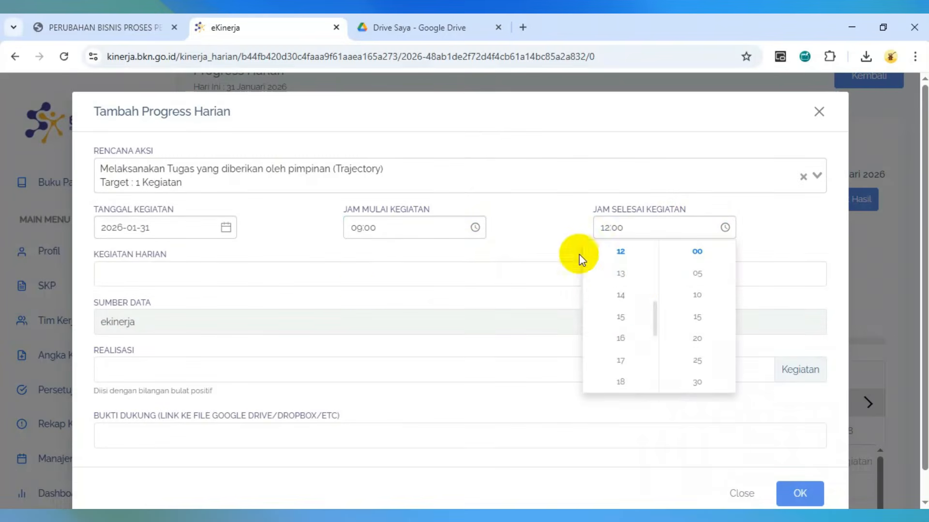
click(550, 245)
- Describe the activity as 'Mengikuti rapat kerja pembahasan .' with realization 1 Kegiatan
click(363, 271)
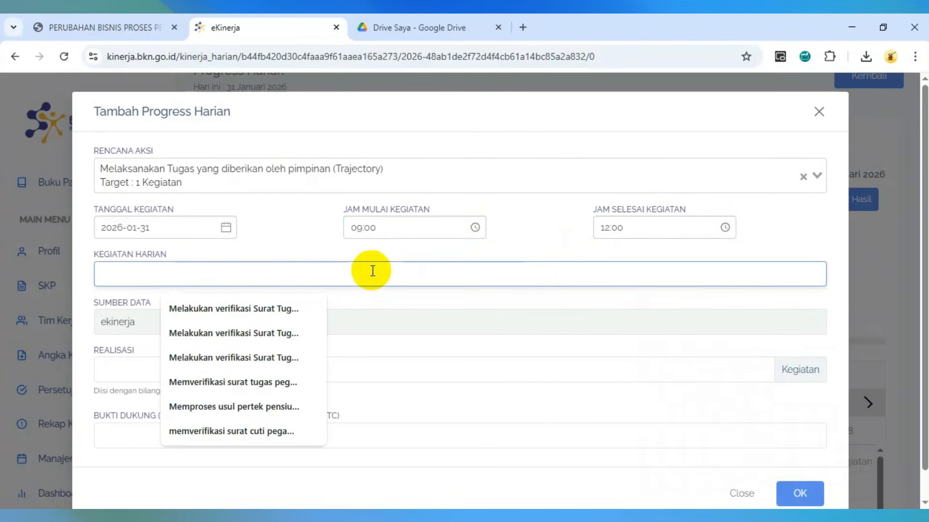
text(Mengikuti rap)
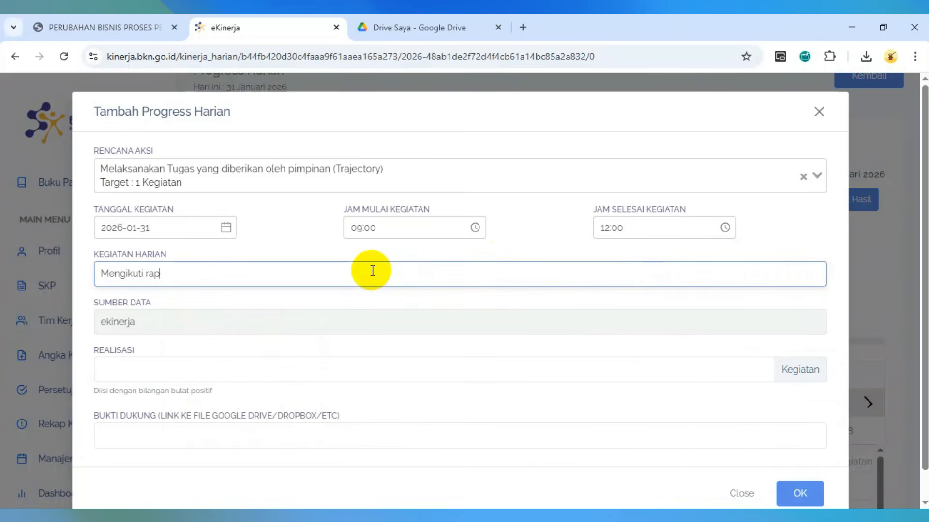
text(at kerja pembahasan .......)
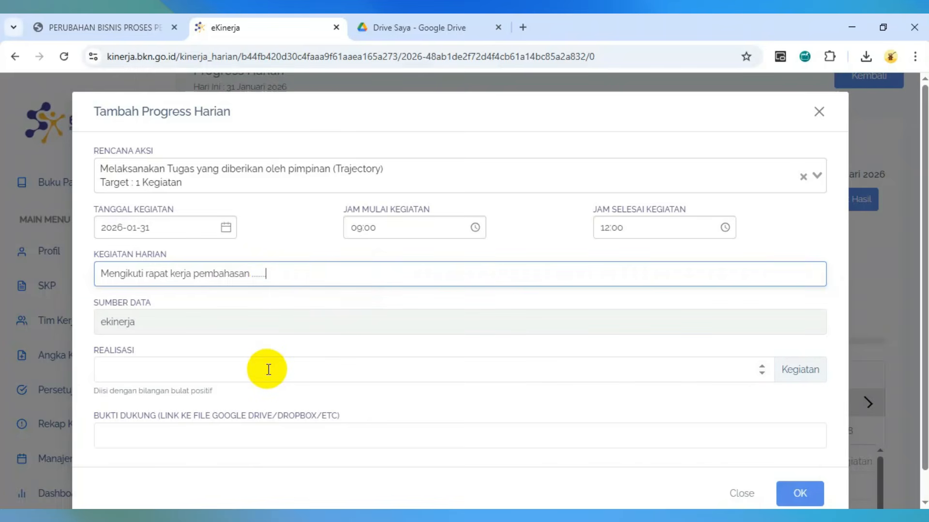
click(269, 370)
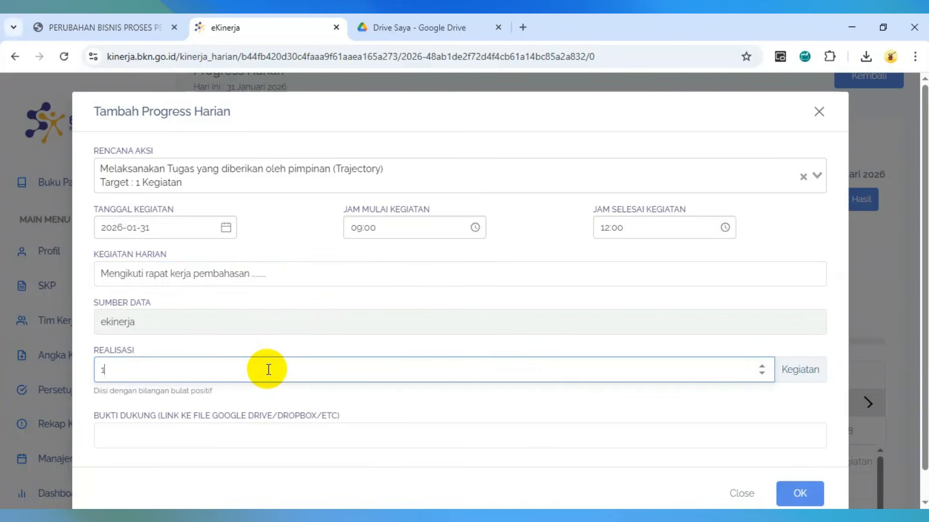
click(791, 377)
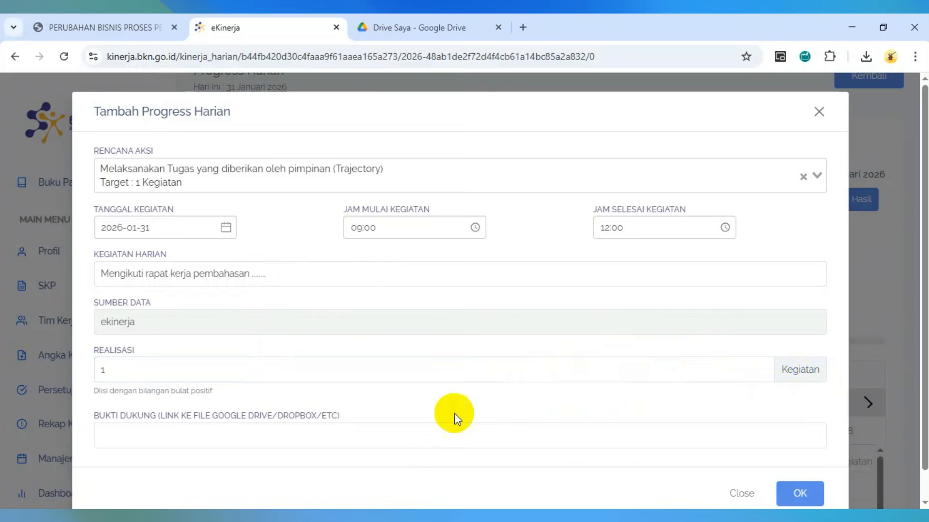
click(327, 435)
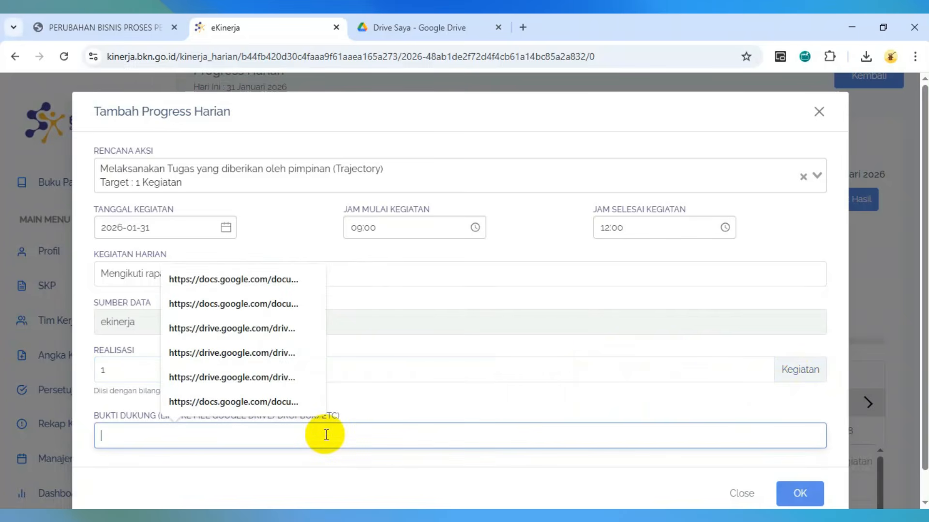
- Copy the EVIDENCE SKP HARIAN 2026 folder's Drive share link and paste it into BUKTI DUKUNG
click(386, 22)
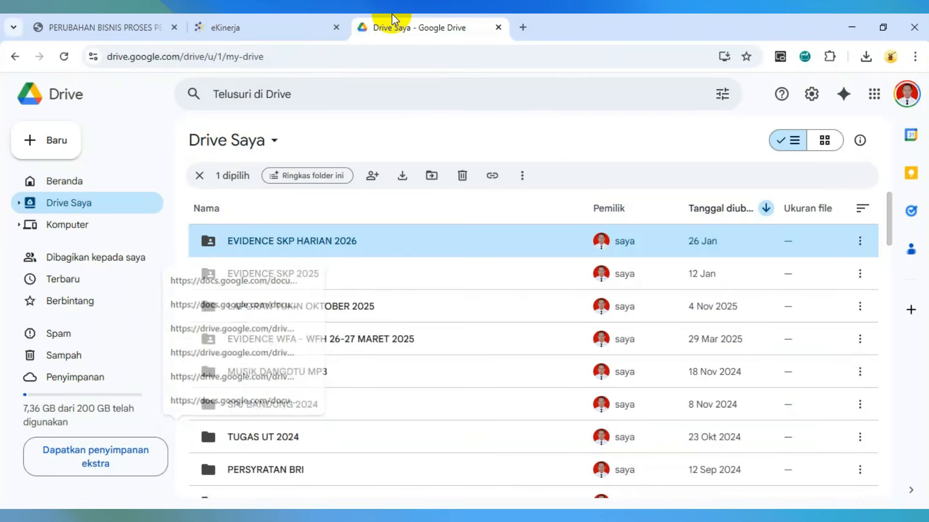
right_click(342, 243)
mouse_move(483, 357)
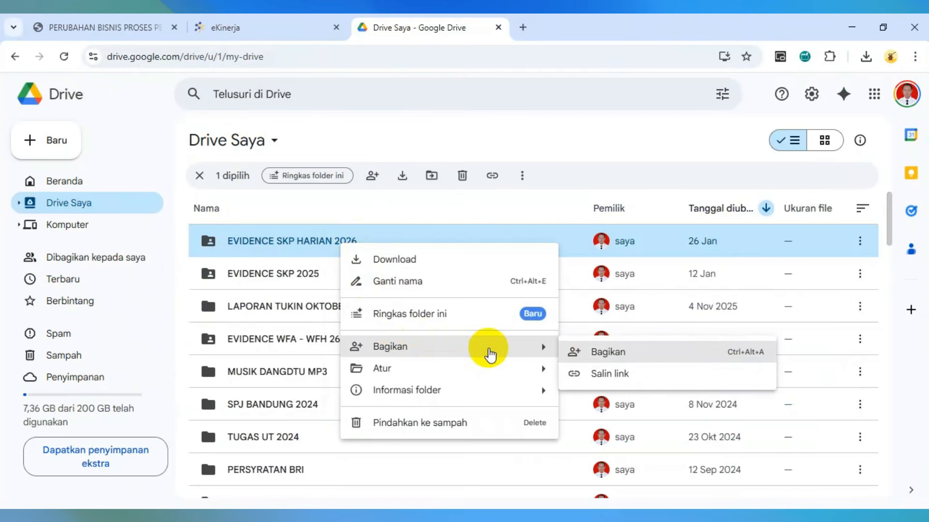
click(493, 354)
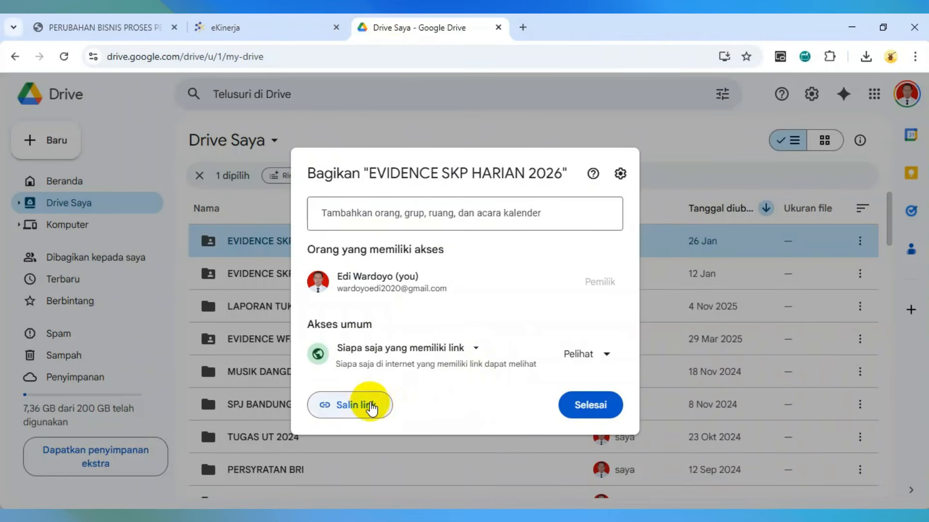
click(371, 408)
click(277, 16)
click(201, 433)
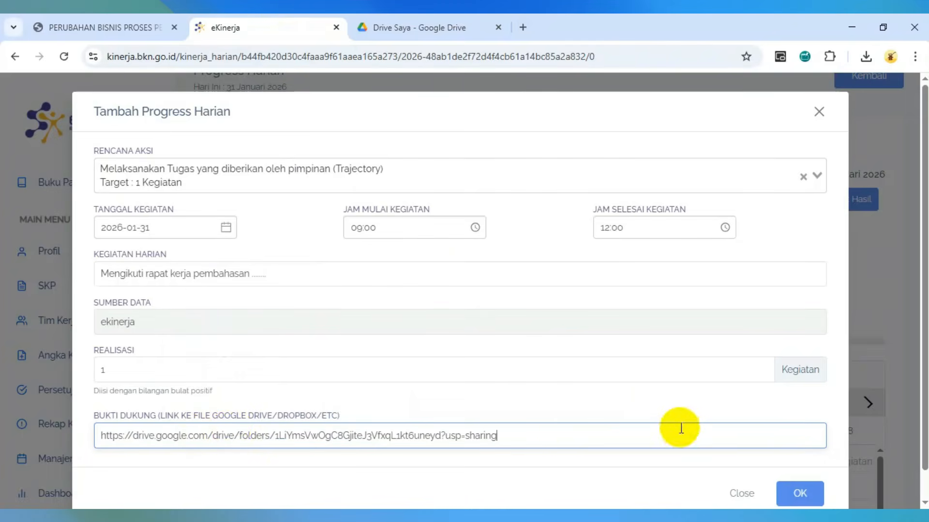
- Save the entry and inspect the new 09:00–12:00 rapat kerja item on Saturday 31
click(803, 494)
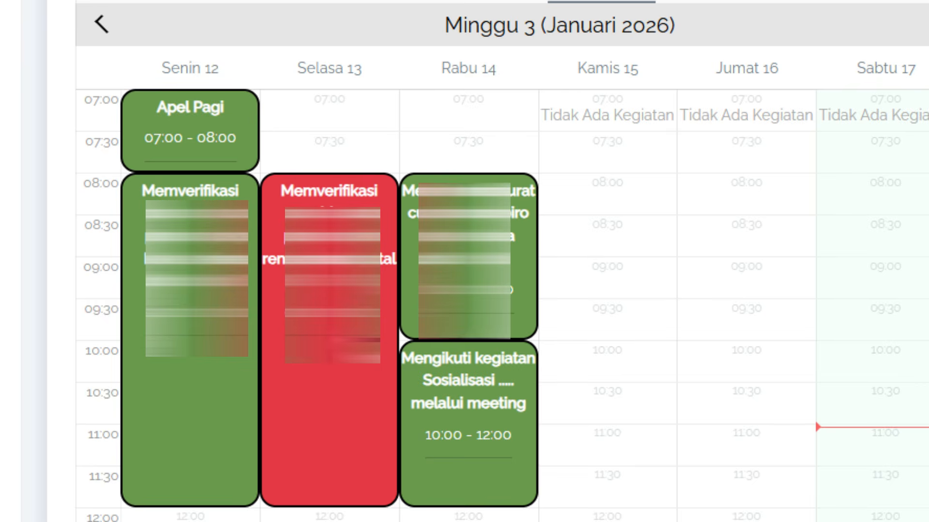
click(695, 355)
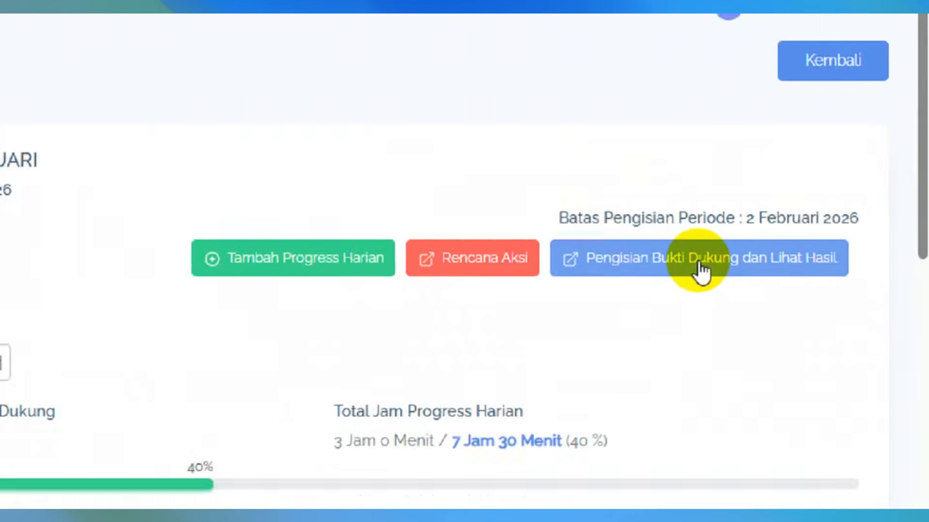
- Scroll through the Hasil Kerja results page, then return to the daily progress calendar
click(766, 265)
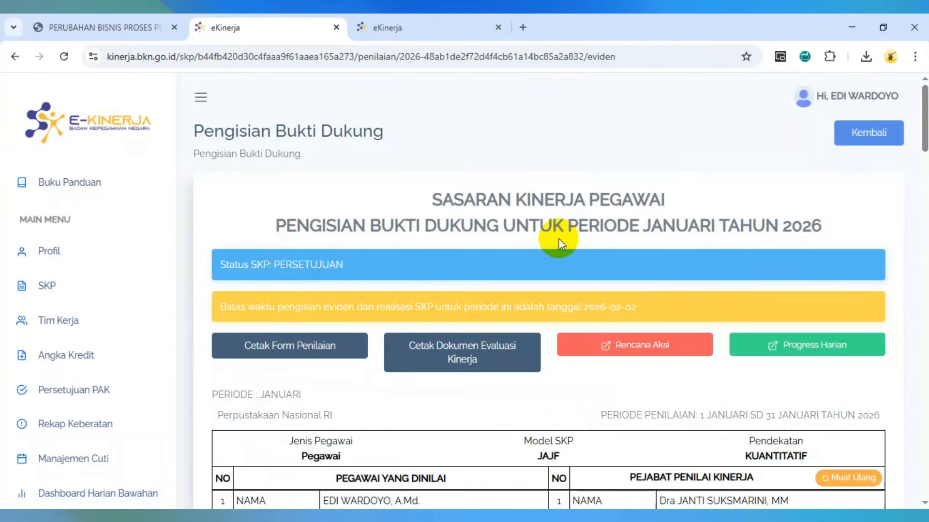
scroll(385, 174, down, 10)
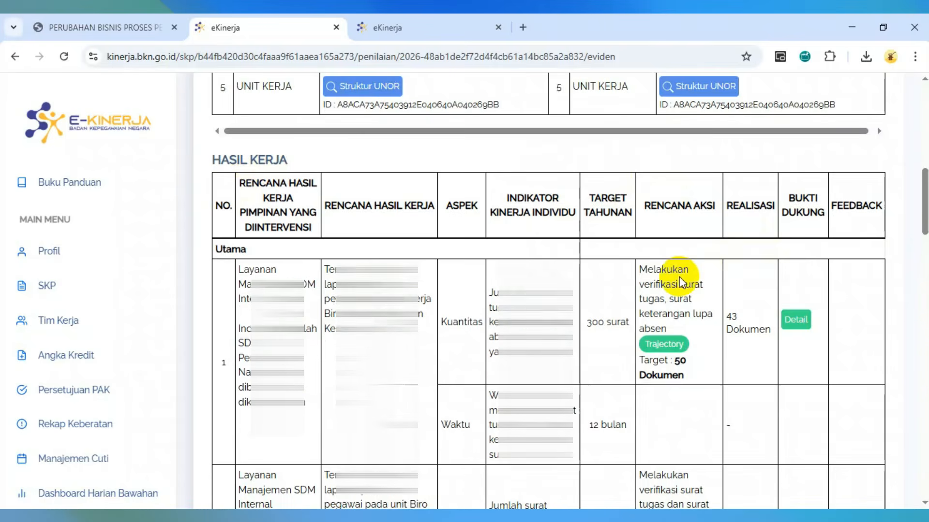
scroll(680, 276, down, 1)
scroll(679, 277, up, 1)
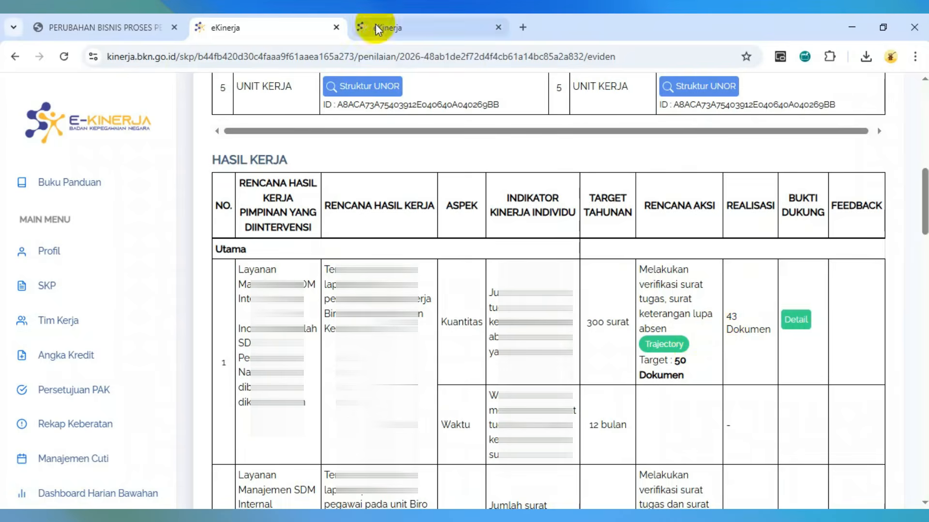
click(441, 13)
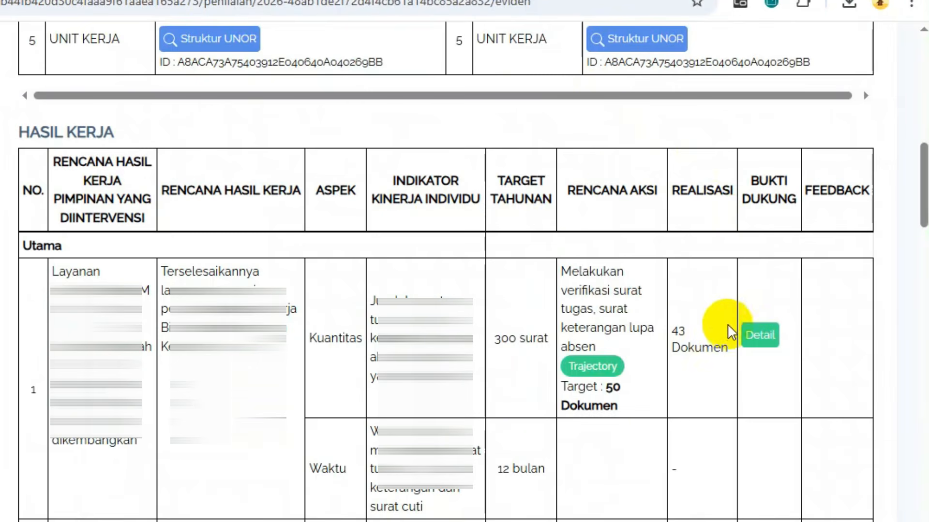
- Inspect the evidence behind the 43 Dokumen realization and the SIASN row
drag(669, 330, 720, 358)
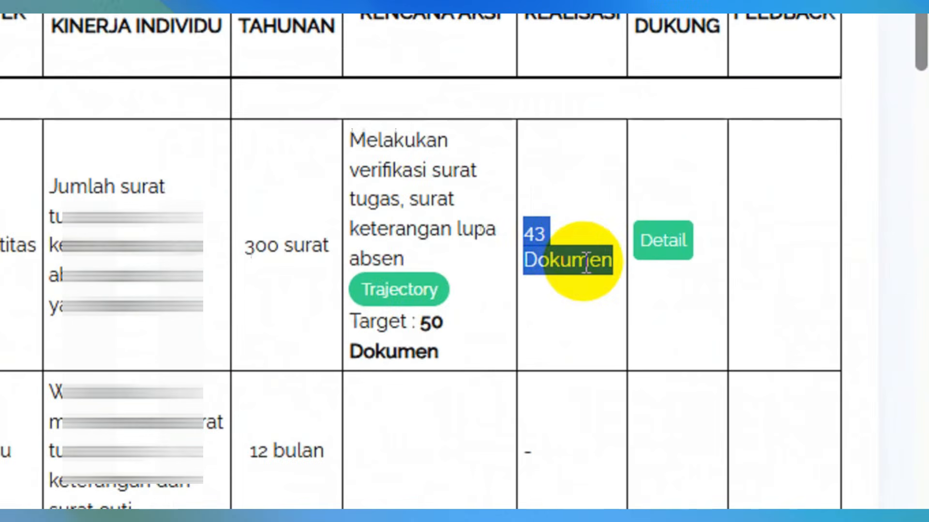
click(567, 250)
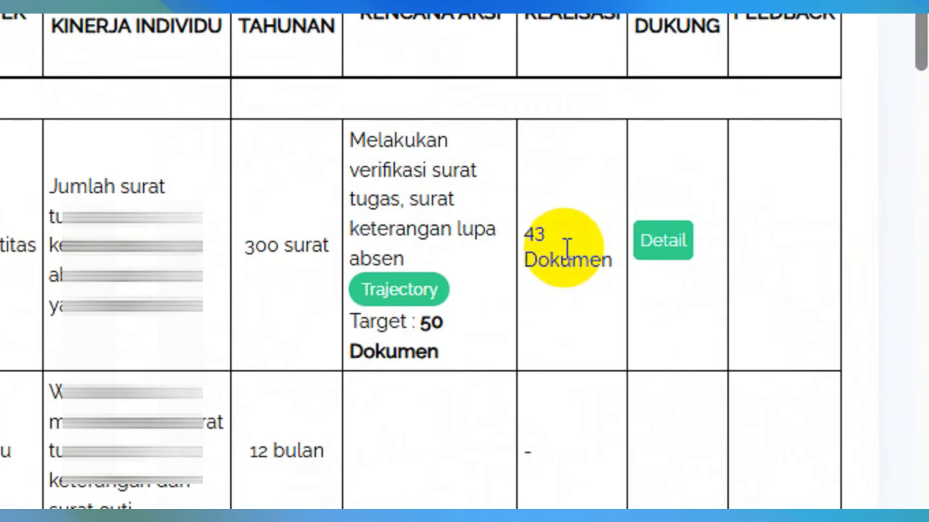
click(664, 239)
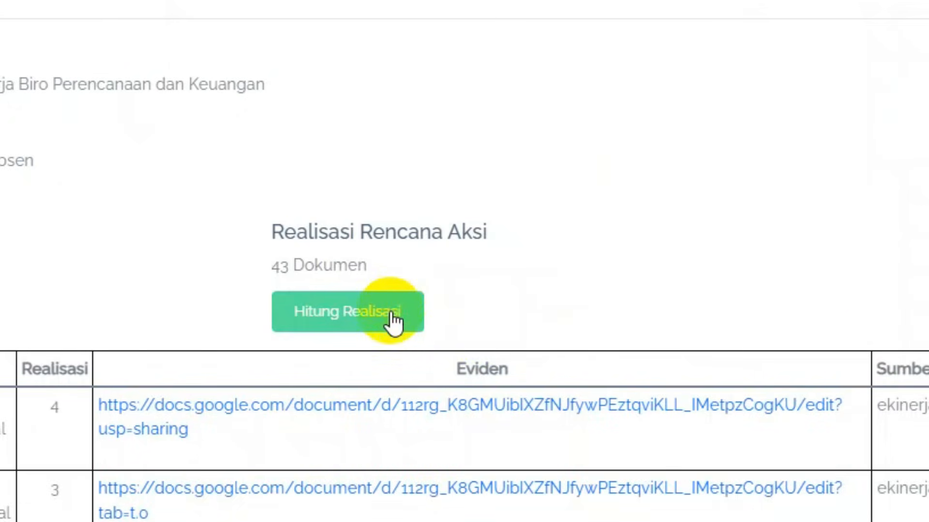
drag(273, 268, 383, 266)
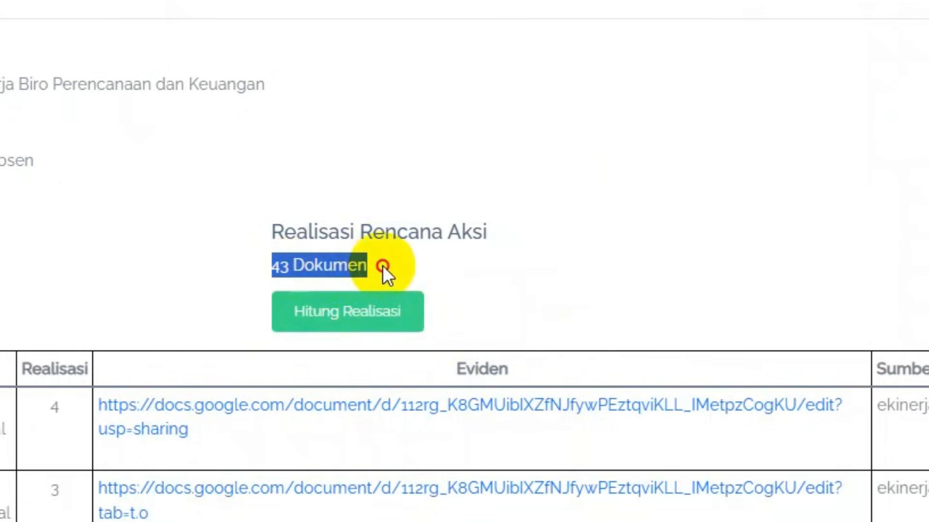
click(382, 266)
click(863, 116)
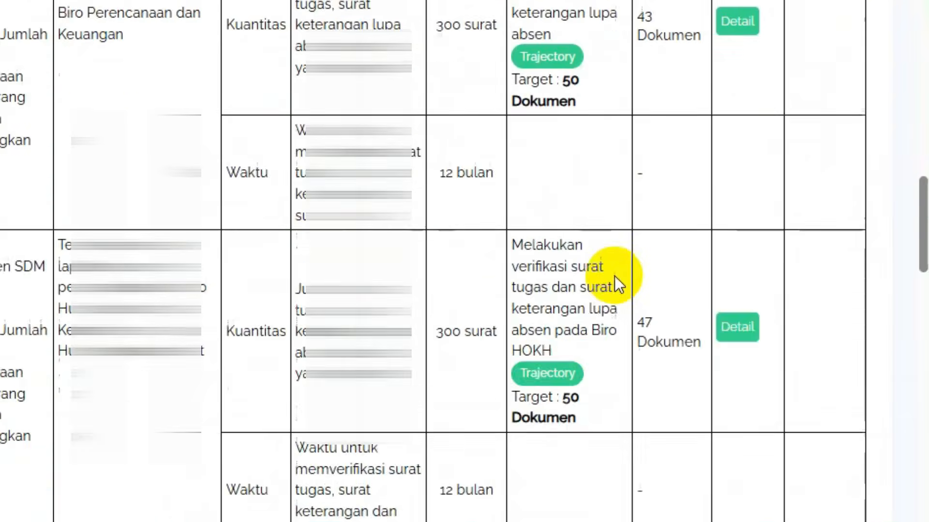
scroll(614, 275, down, 8)
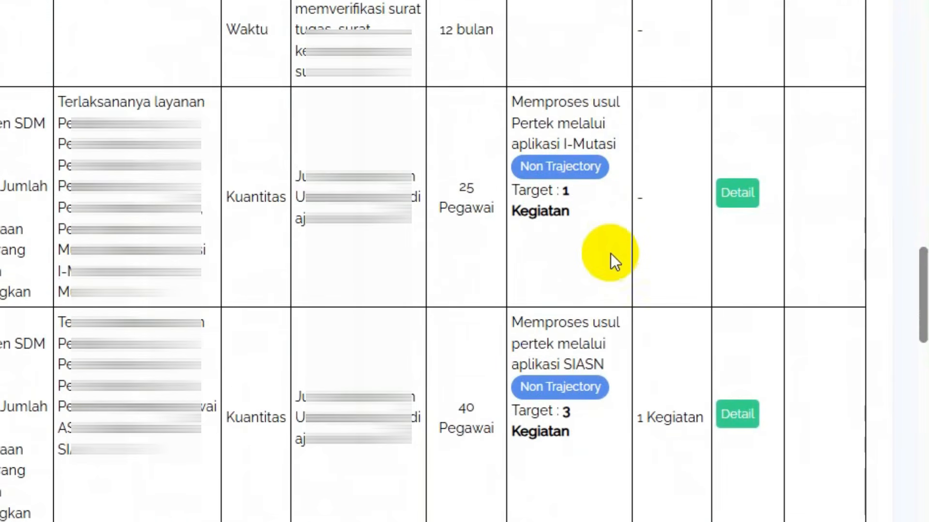
scroll(587, 257, down, 2)
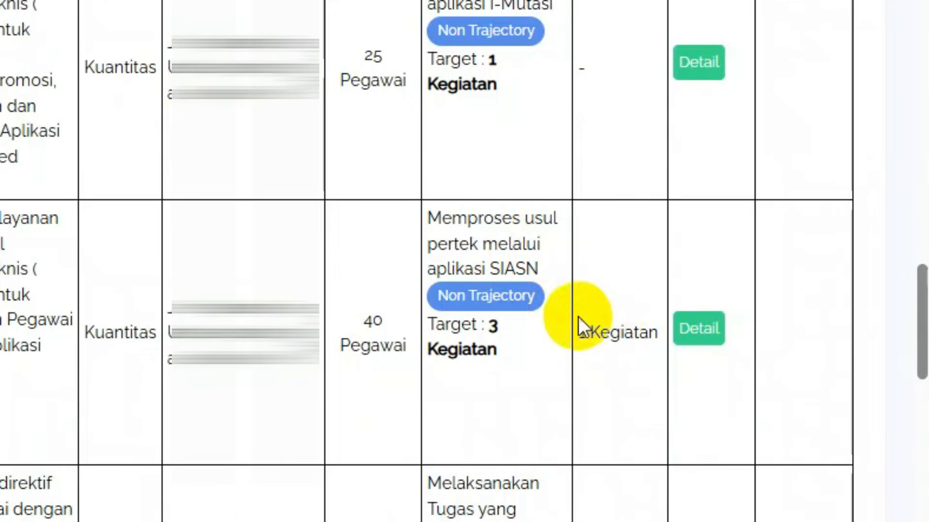
click(709, 333)
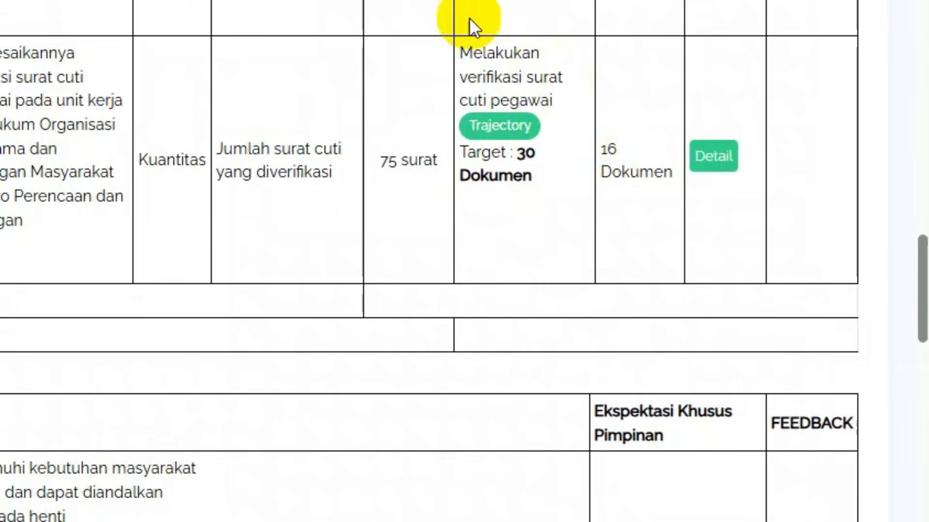
click(387, 27)
- Start a new daily progress entry with the leave-letter verification action plan
scroll(638, 212, up, 3)
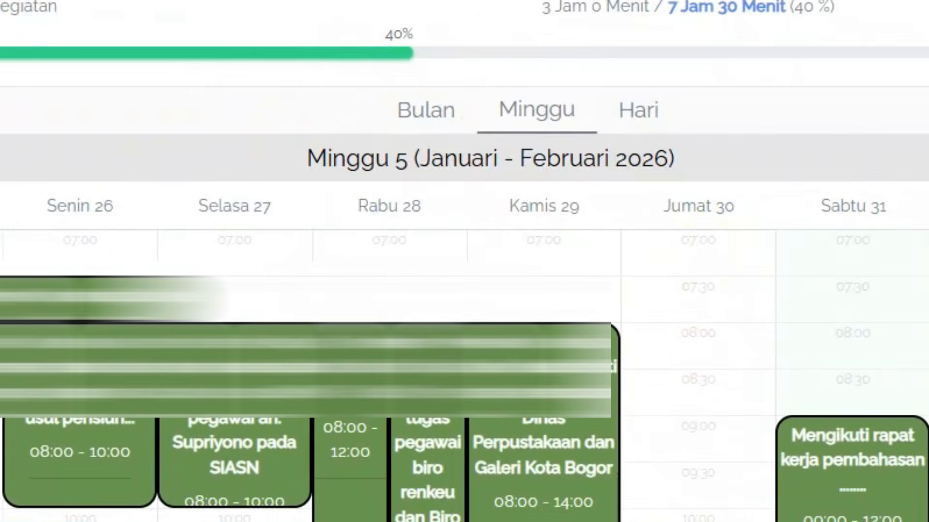
scroll(674, 294, down, 2)
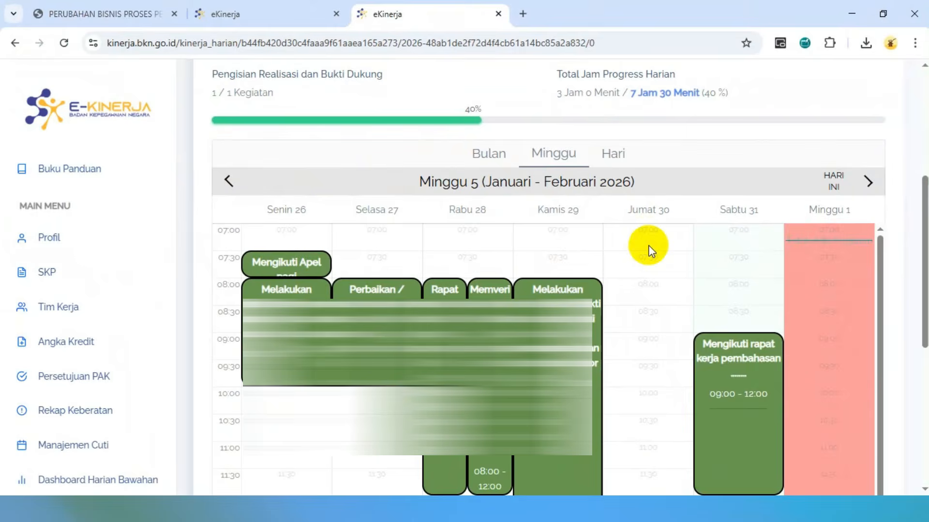
scroll(648, 251, up, 4)
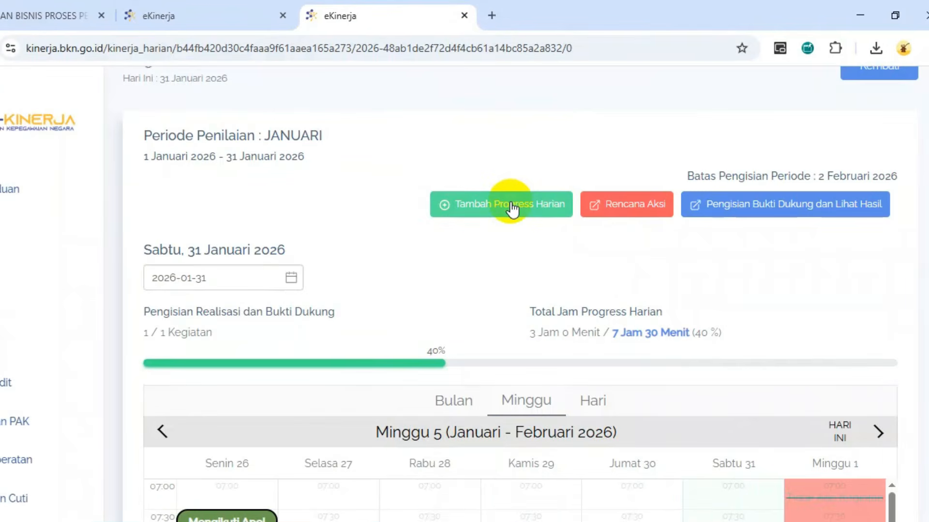
click(511, 205)
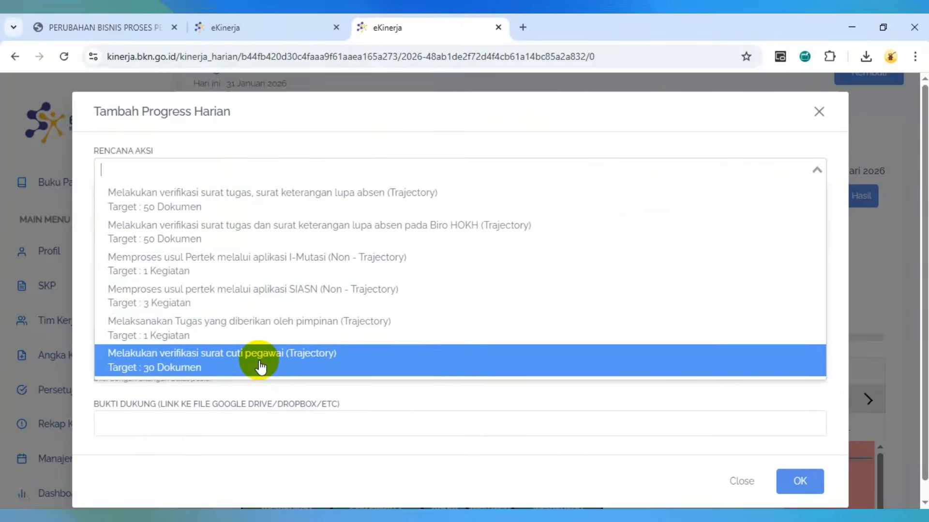
click(184, 397)
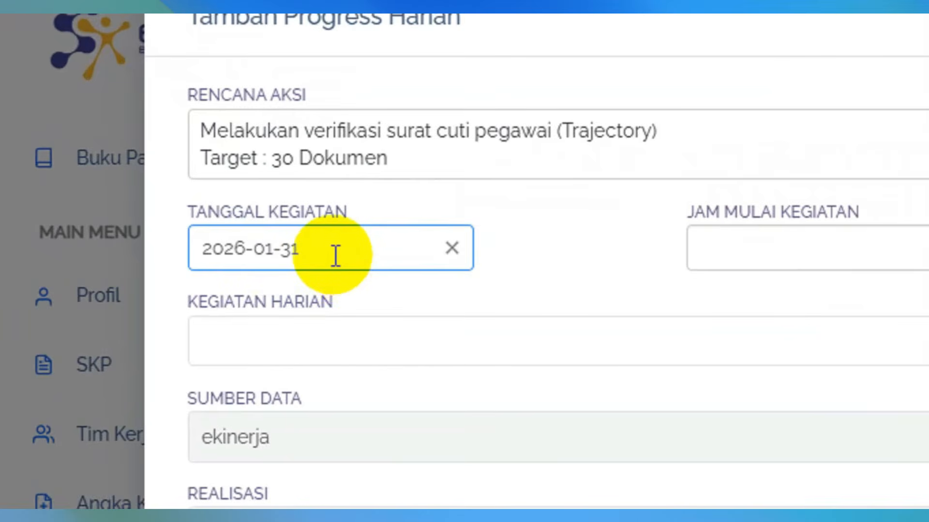
- Set the activity date to 2026-01-30 and the time to 08:00–09:00
click(336, 256)
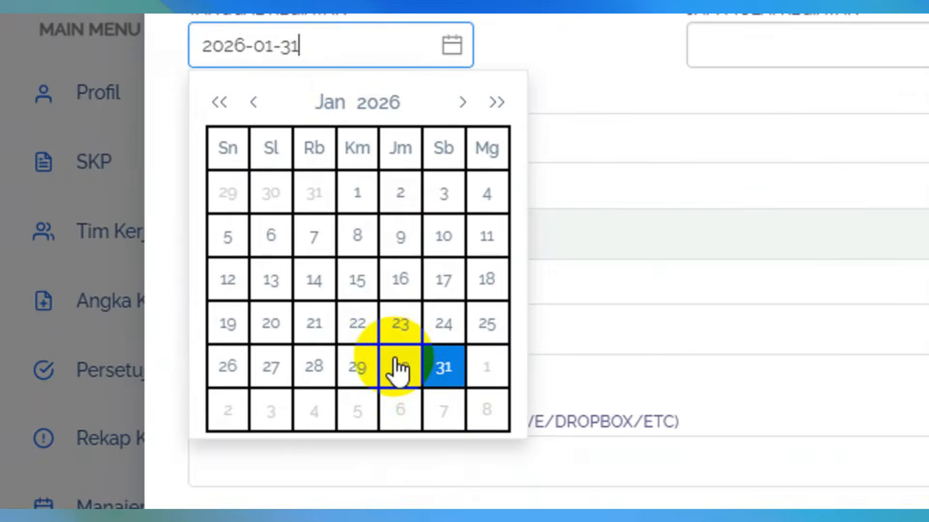
click(401, 367)
click(405, 229)
click(380, 251)
click(660, 225)
scroll(624, 309, up, 5)
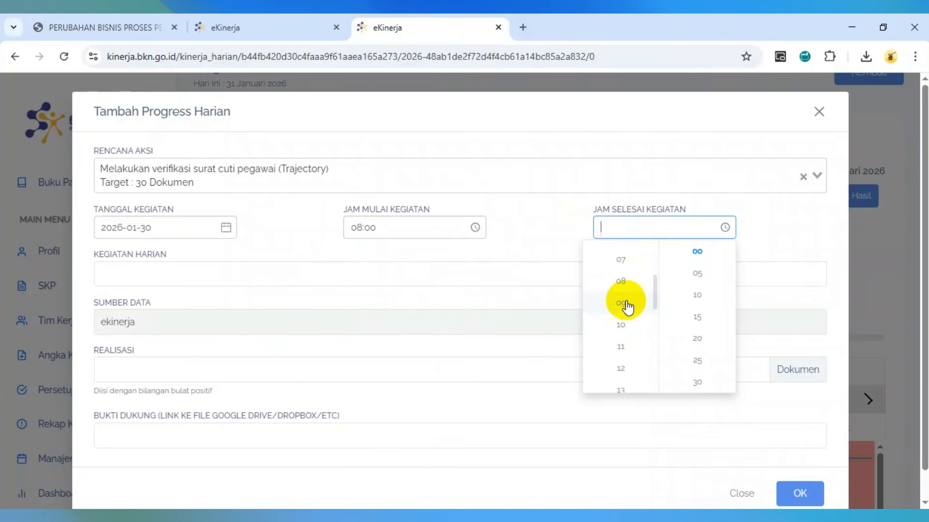
click(625, 304)
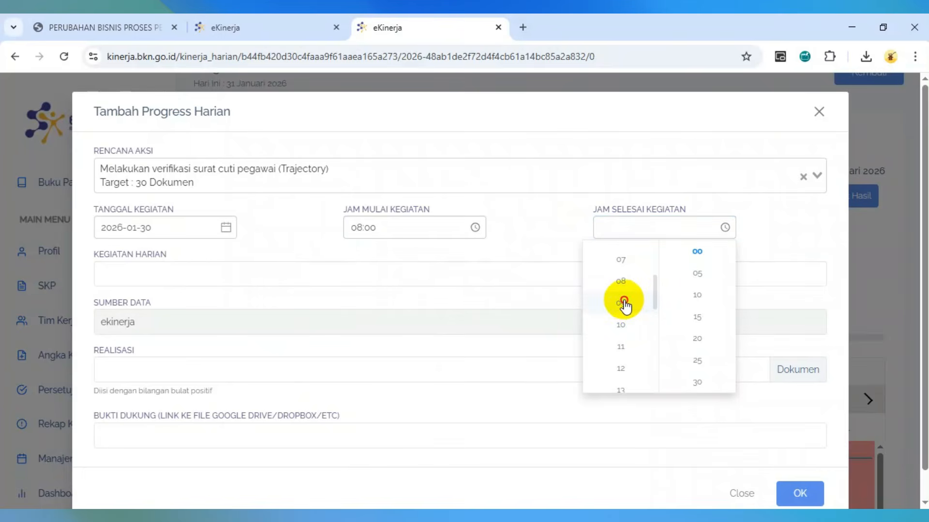
click(385, 276)
- Enter 'Memverifikasi surat cuti pegawai', realization 10, and the Google Docs evidence link
text(Mem)
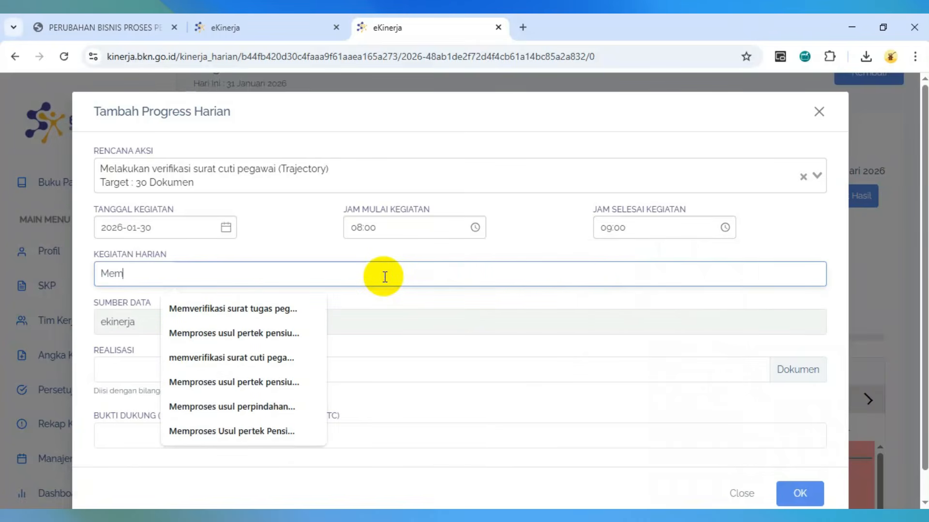
text(veri)
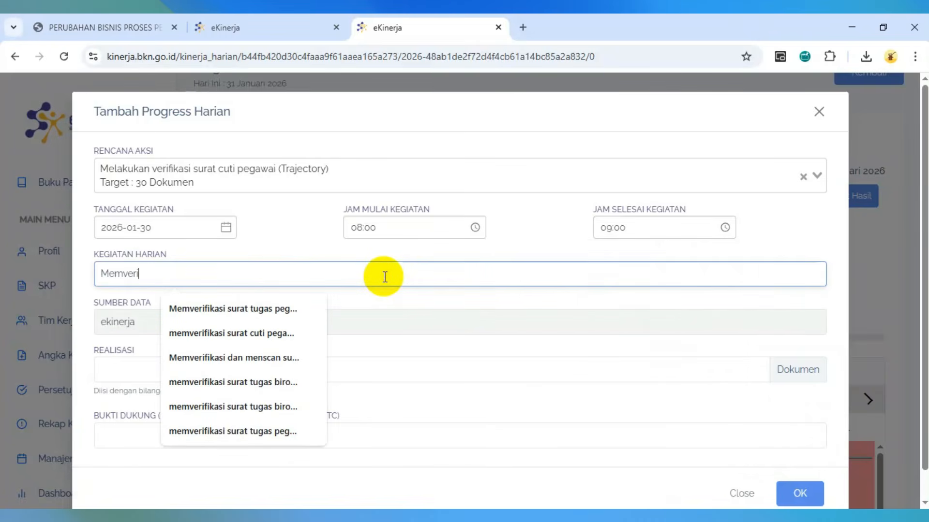
text(fikasi surat cuti pegawai)
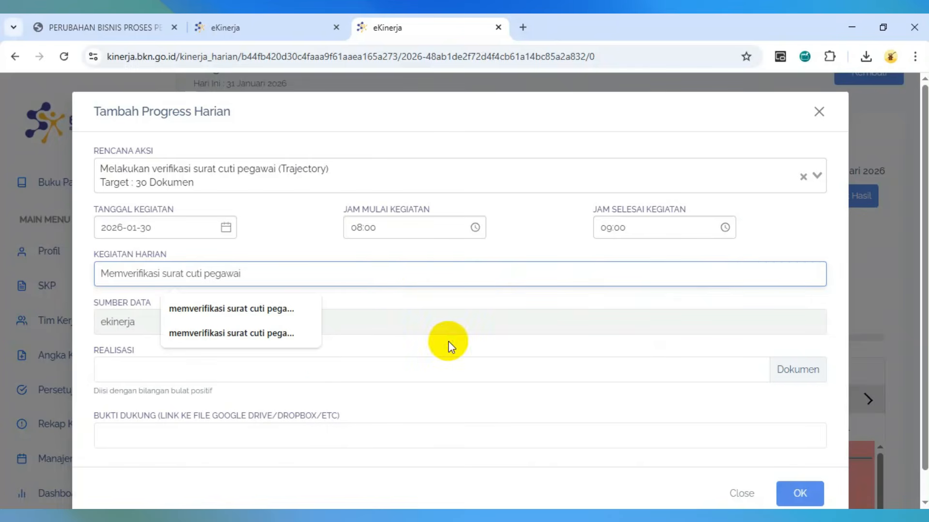
click(448, 342)
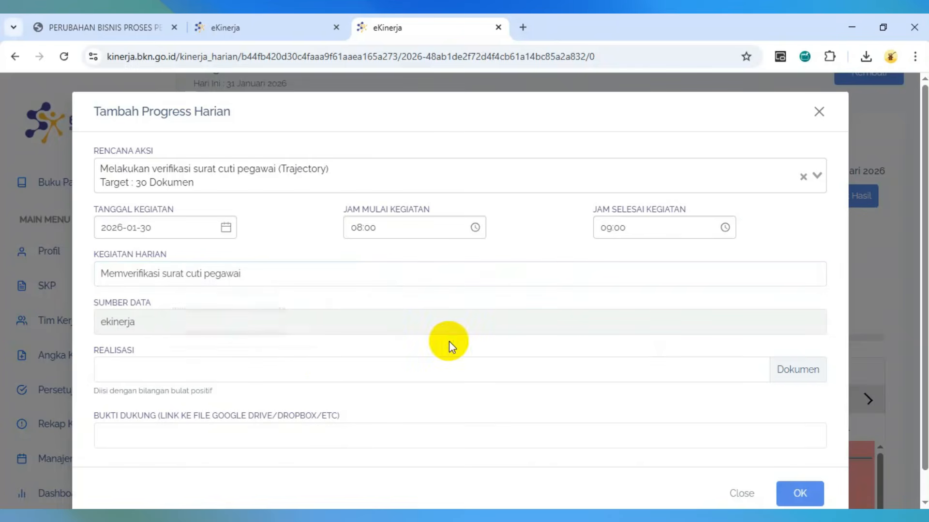
click(284, 367)
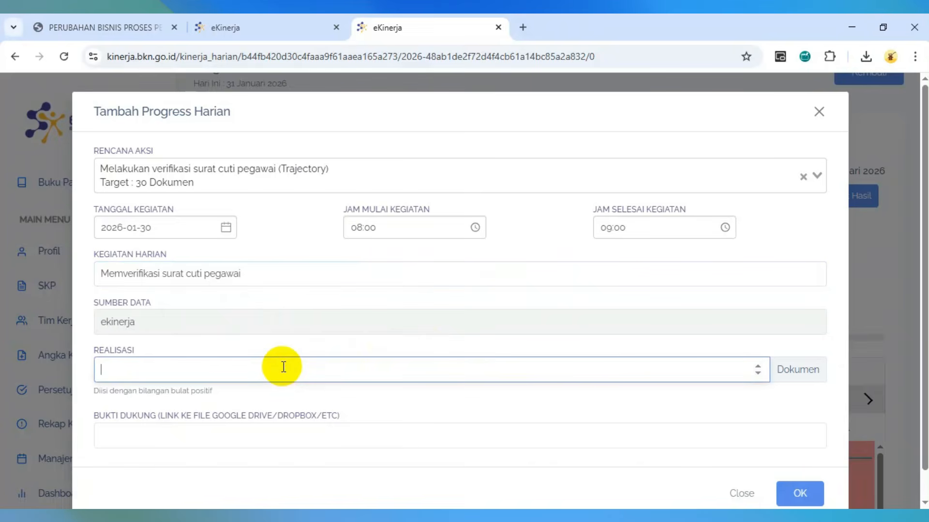
click(284, 441)
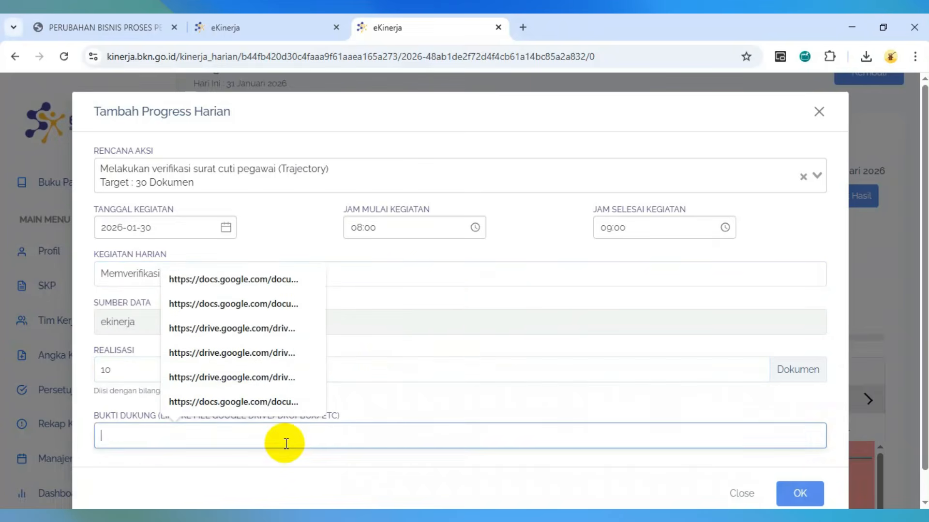
click(266, 277)
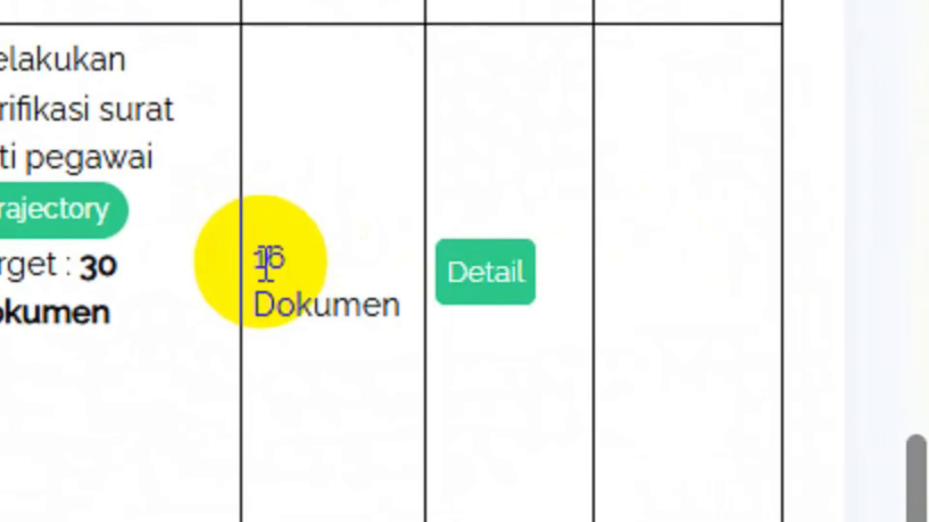
- Check the leave-letter row's current realization total of 16 Dokumen
drag(248, 262, 390, 311)
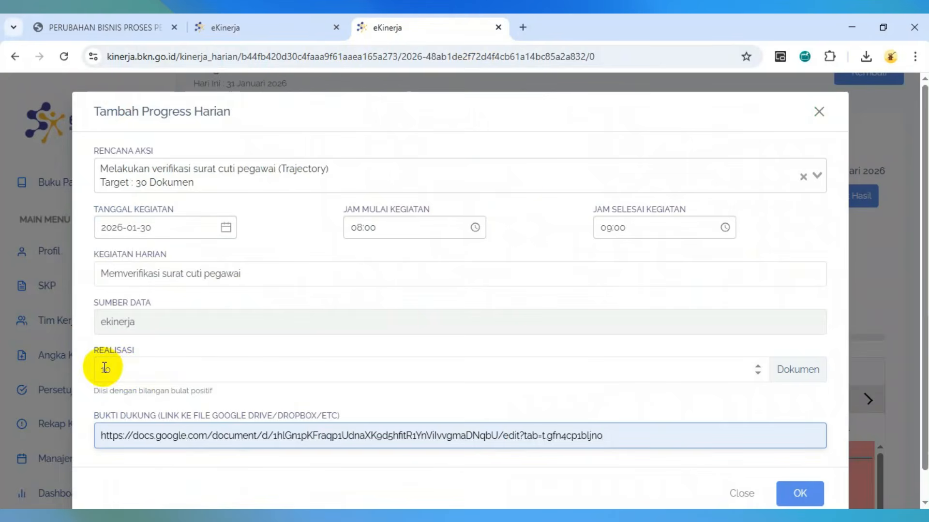
click(245, 19)
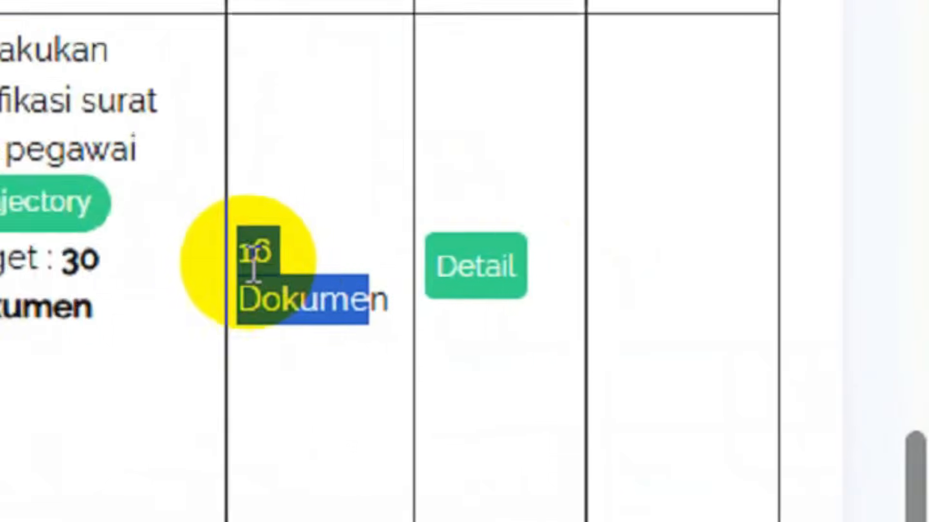
click(289, 272)
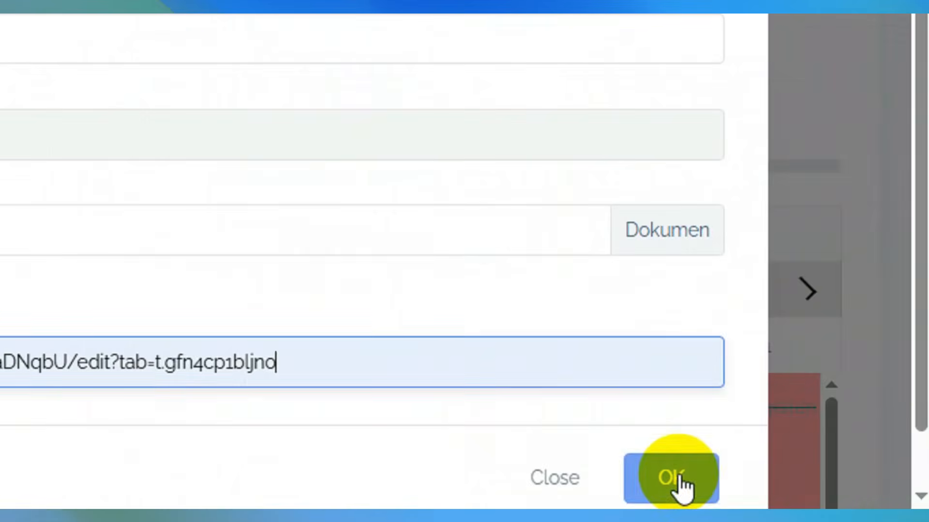
- Save the entry and confirm the surat cuti row's realization now reads 30 Dokumen
click(803, 496)
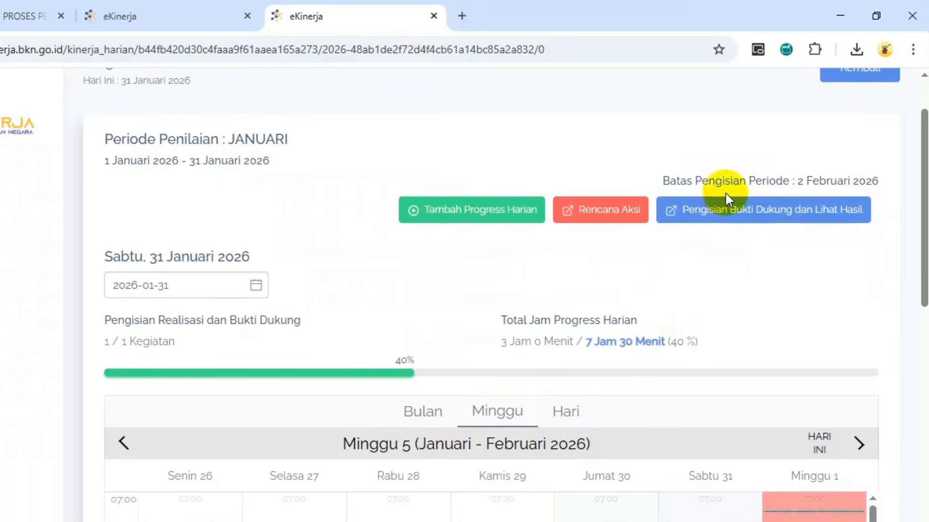
click(740, 217)
scroll(587, 301, down, 5)
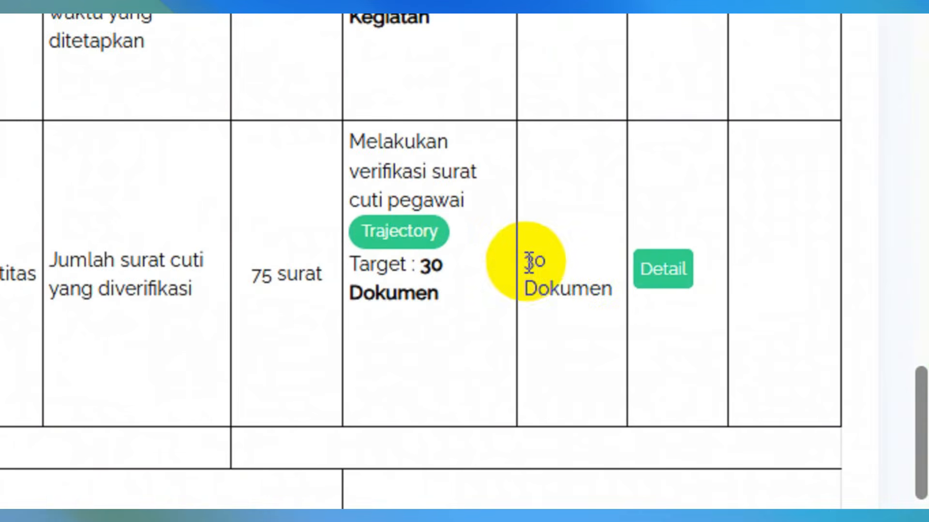
click(565, 327)
drag(527, 265, 601, 286)
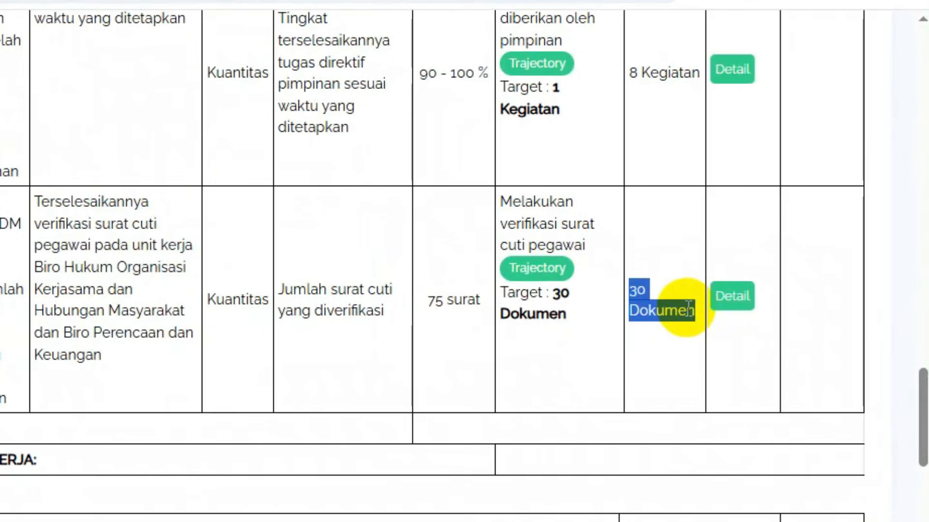
click(663, 339)
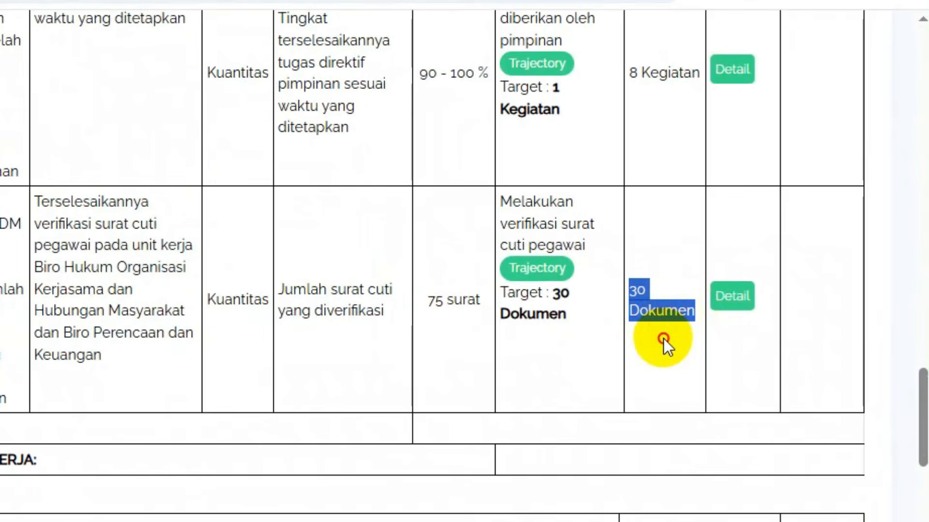